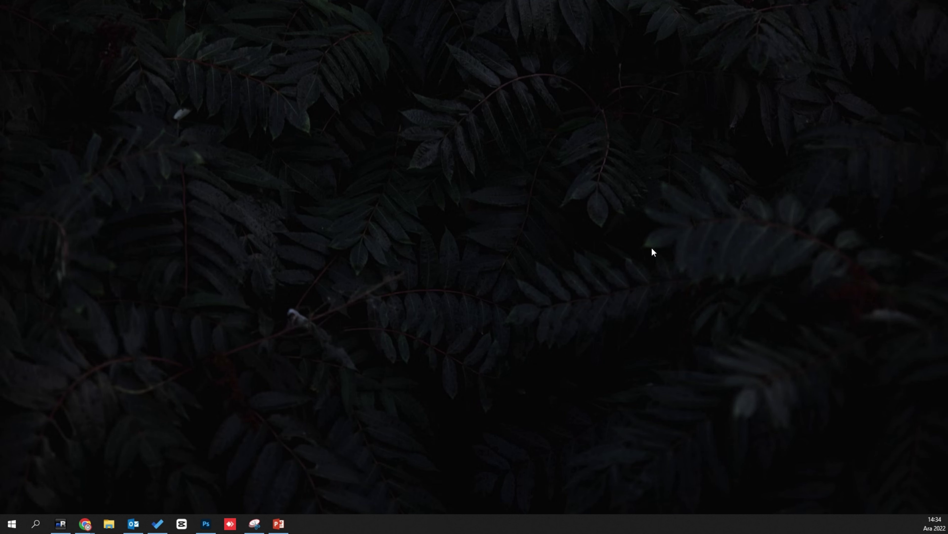
# - Create a new Excel workbook on the desktop named keysbank.xlsx
pyautogui.rightClick(280, 277)
pyautogui.rightClick(411, 218)
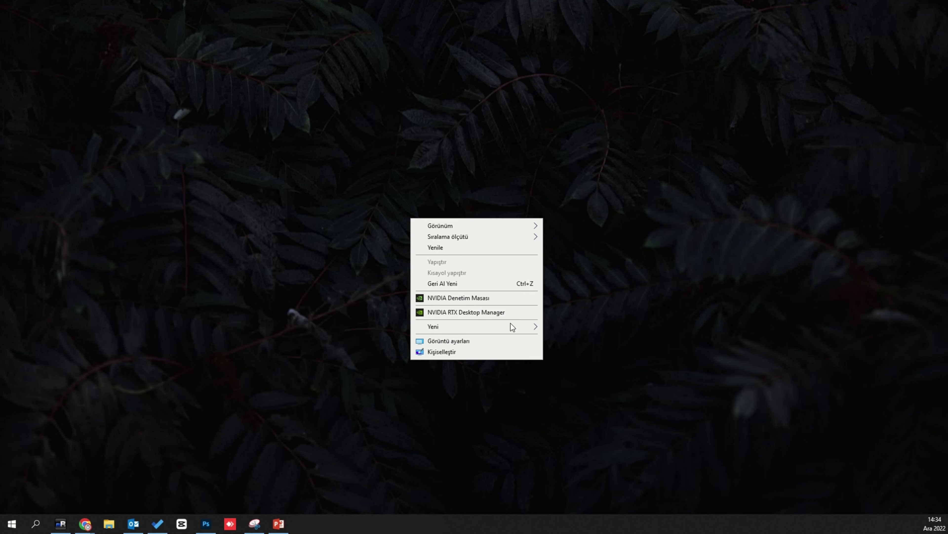
pyautogui.moveTo(511, 328)
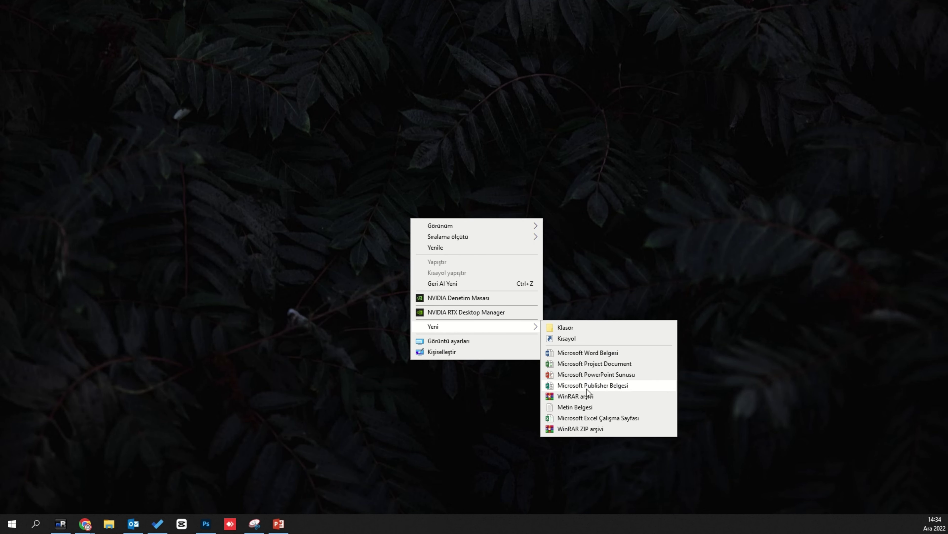
pyautogui.click(582, 418)
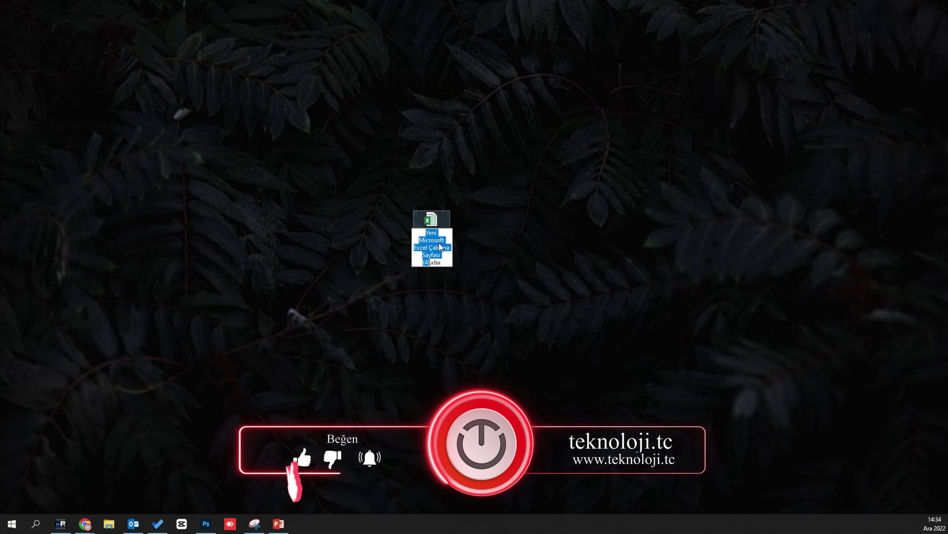
pyautogui.write('keybank')
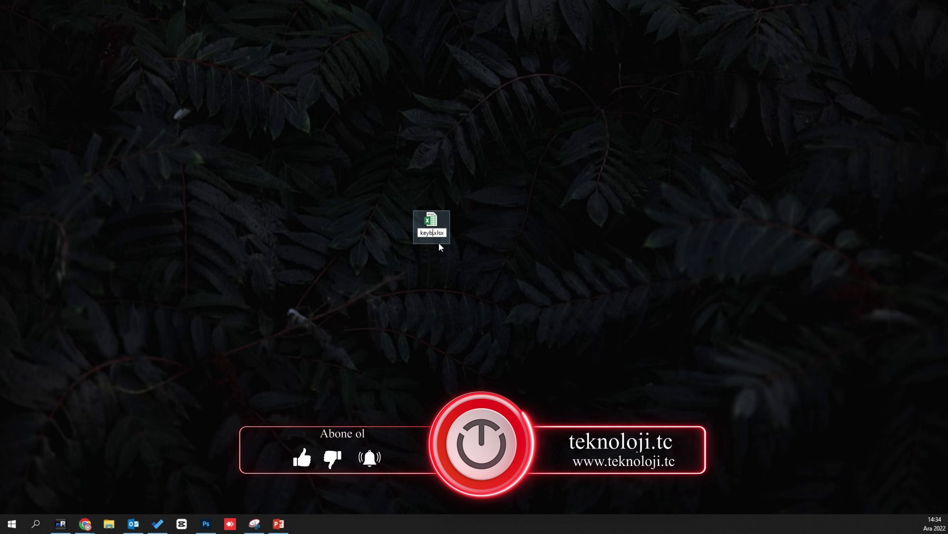
pyautogui.press('Left')
pyautogui.press('Left')
pyautogui.press('Left')
pyautogui.press('Left')
pyautogui.write('s')
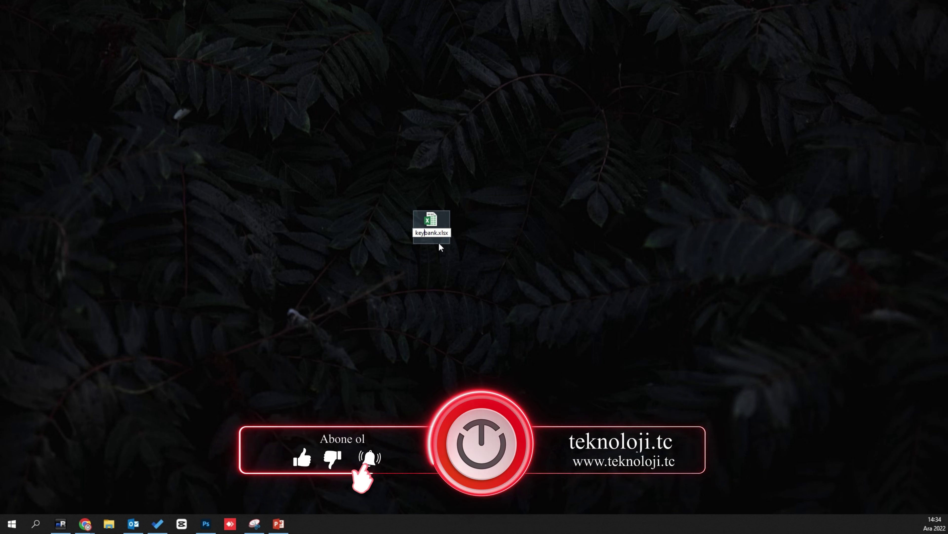
pyautogui.press('Return')
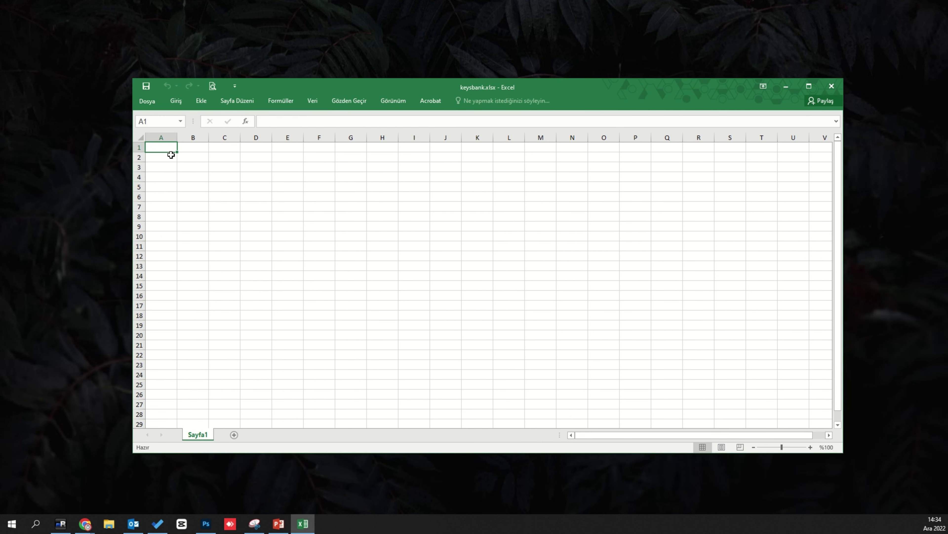
# - Enter 'mail' in A1 and widen column B to about 32.71 characters
pyautogui.doubleClick(171, 145)
pyautogui.write('mail')
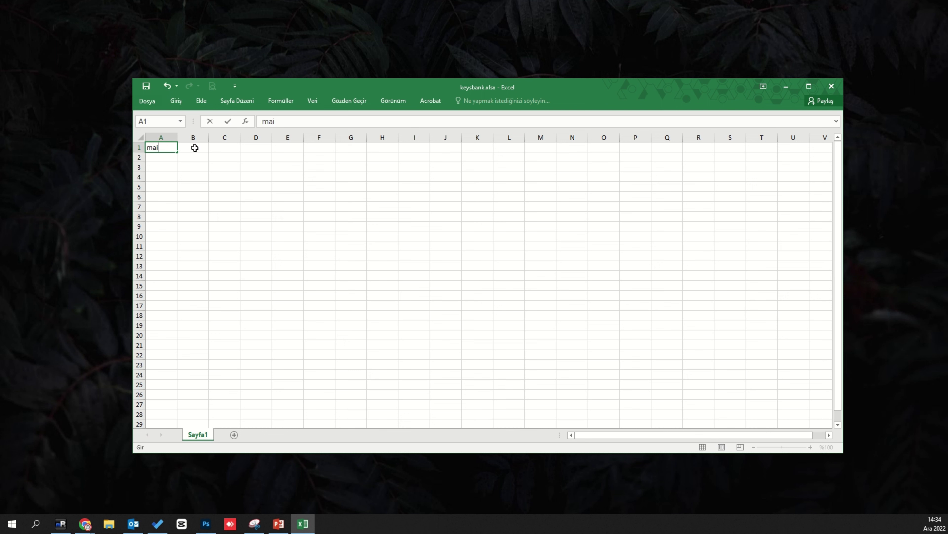
pyautogui.doubleClick(202, 148)
pyautogui.click(208, 138)
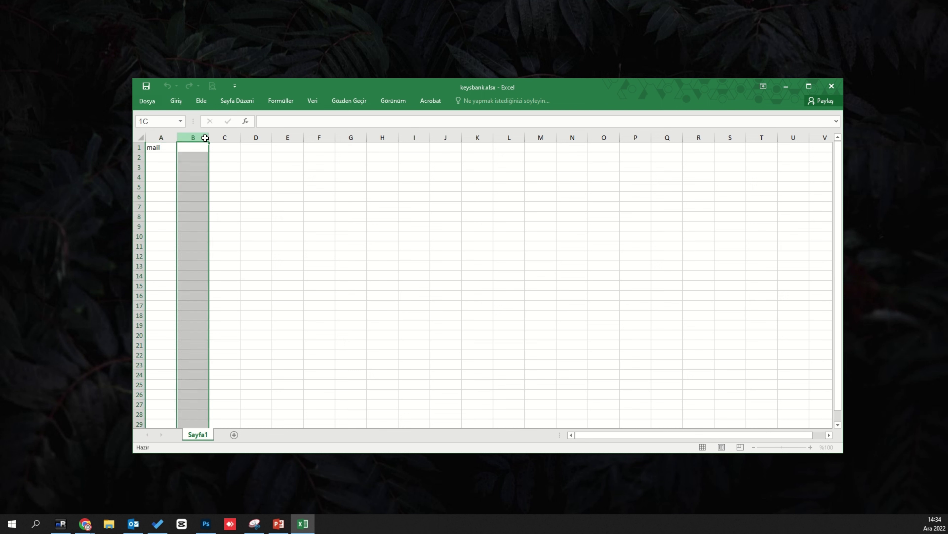
pyautogui.moveTo(208, 137); pyautogui.dragTo(297, 130)
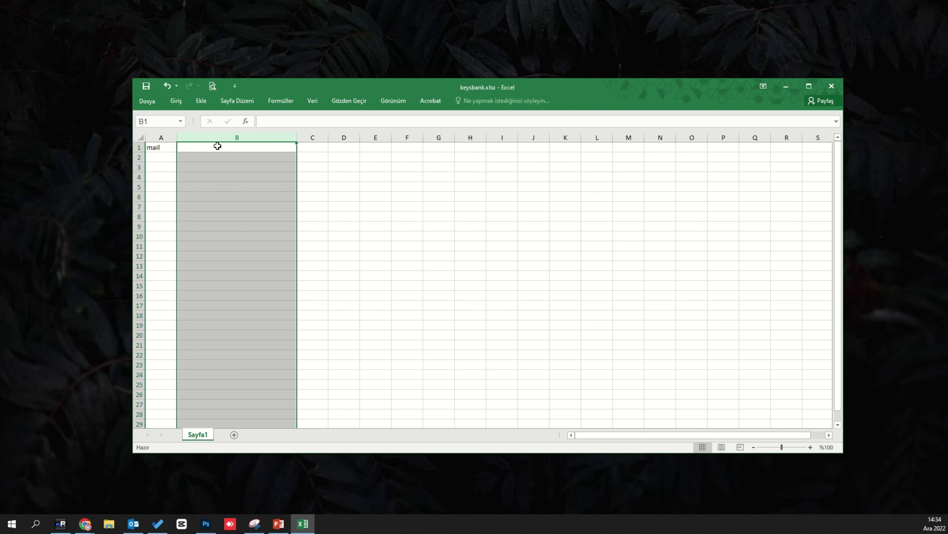
# - Enter a password in B1, 'mail' in A2, and the same password in B2
pyautogui.doubleClick(218, 147)
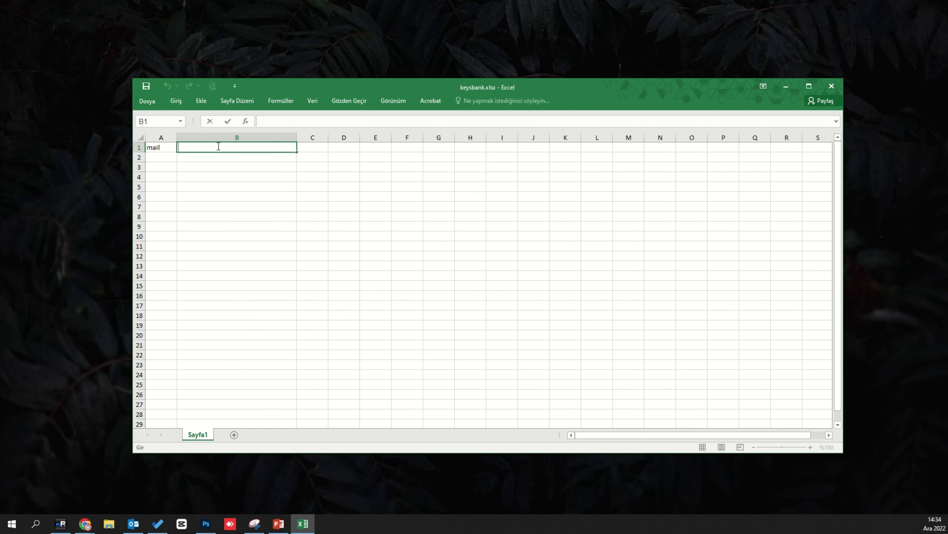
pyautogui.click(168, 157)
pyautogui.write('mail')
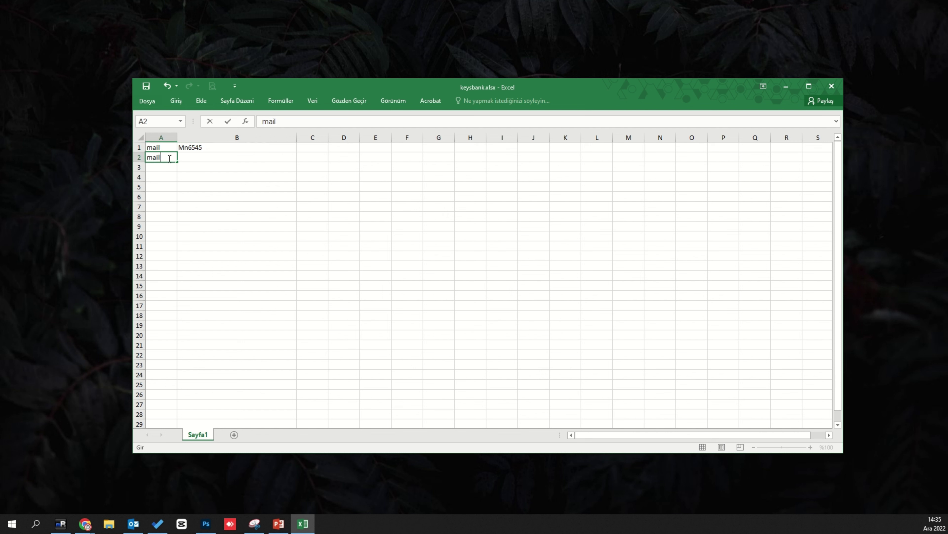
pyautogui.click(189, 159)
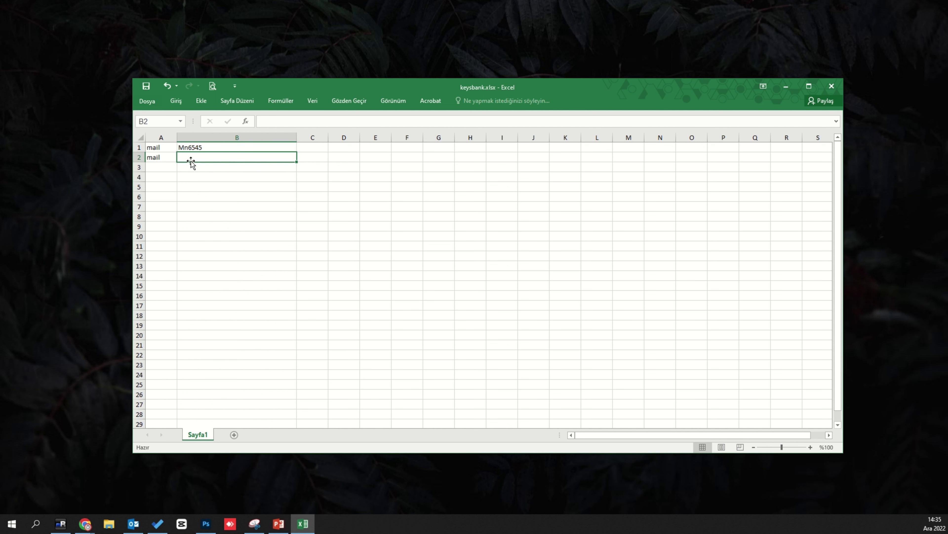
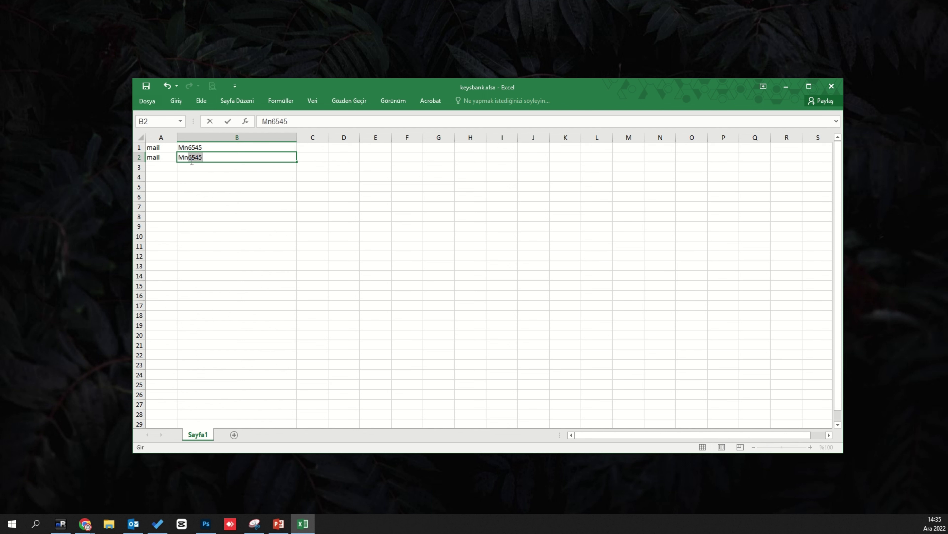
pyautogui.click(288, 195)
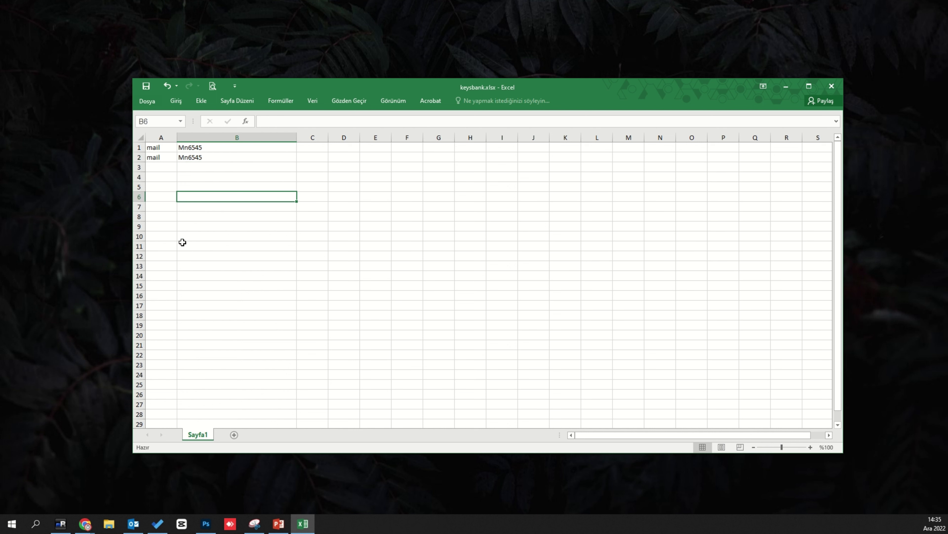
pyautogui.click(234, 154)
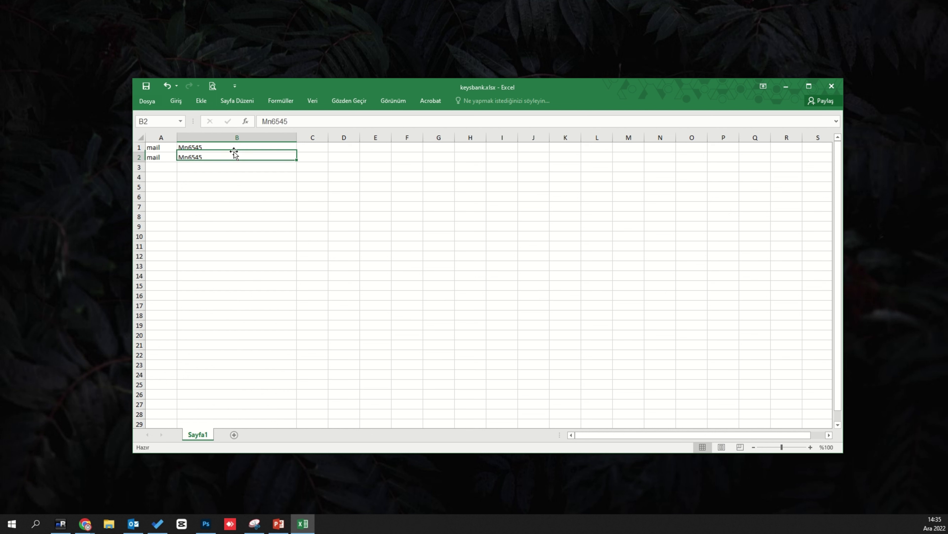
pyautogui.doubleClick(234, 149)
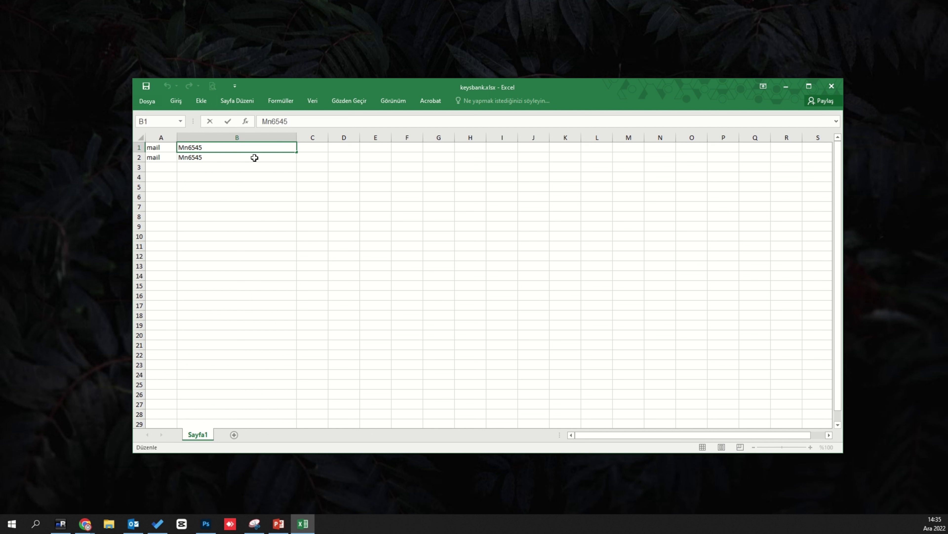
pyautogui.write('--')
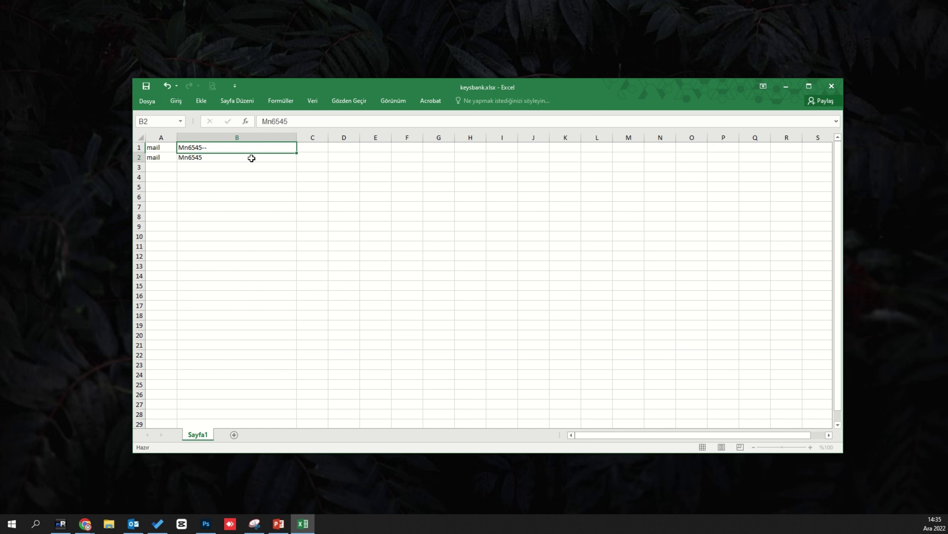
pyautogui.click(251, 158)
pyautogui.write('--')
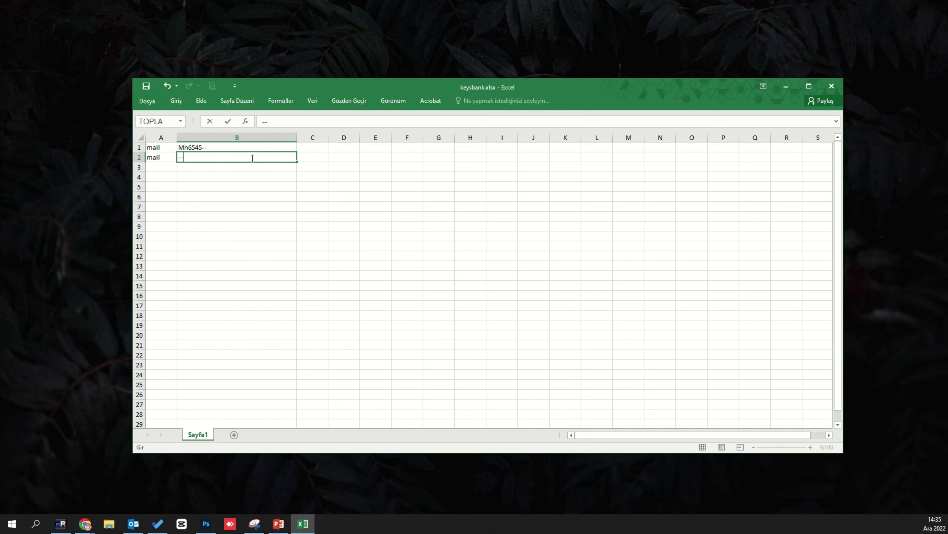
pyautogui.hotkey('ctrl', 'z')
pyautogui.doubleClick(253, 157)
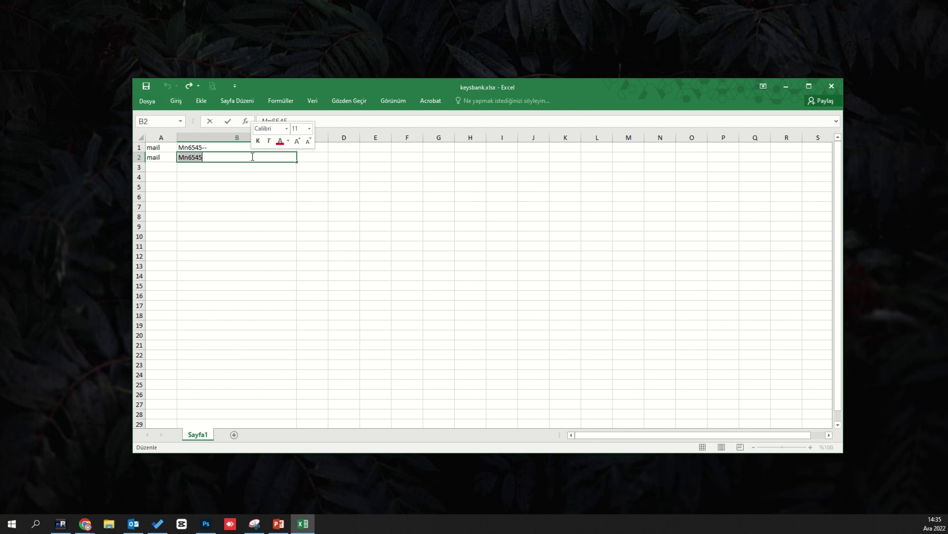
pyautogui.write('--')
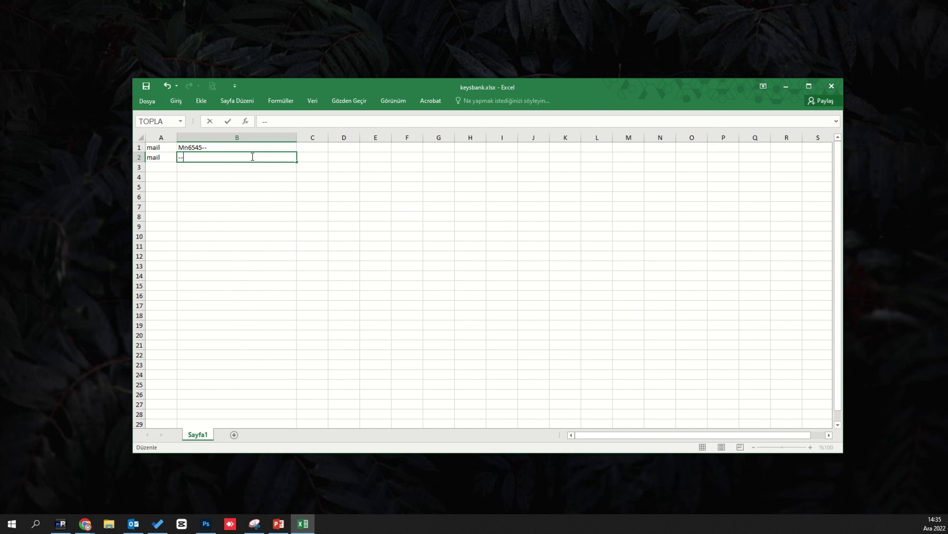
pyautogui.hotkey('ctrl', 'z')
pyautogui.click(251, 235)
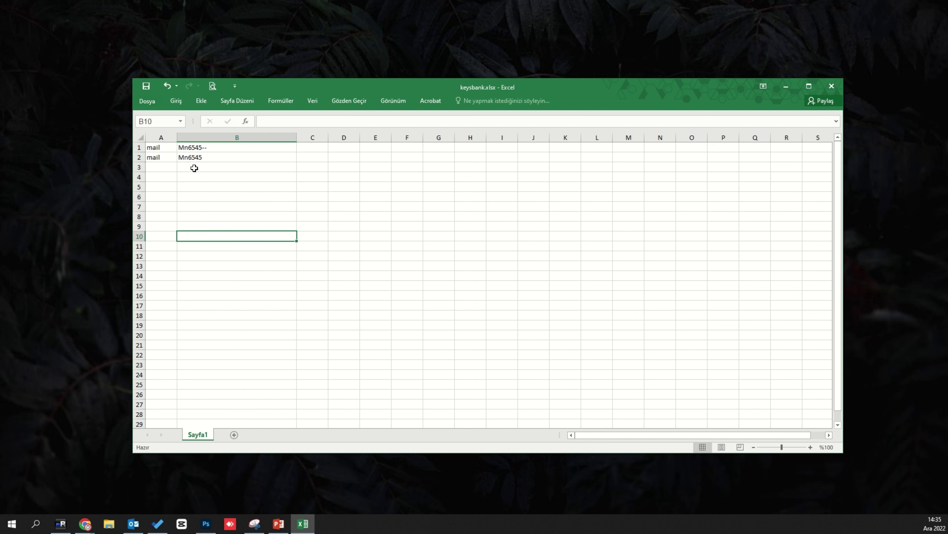
pyautogui.click(216, 147)
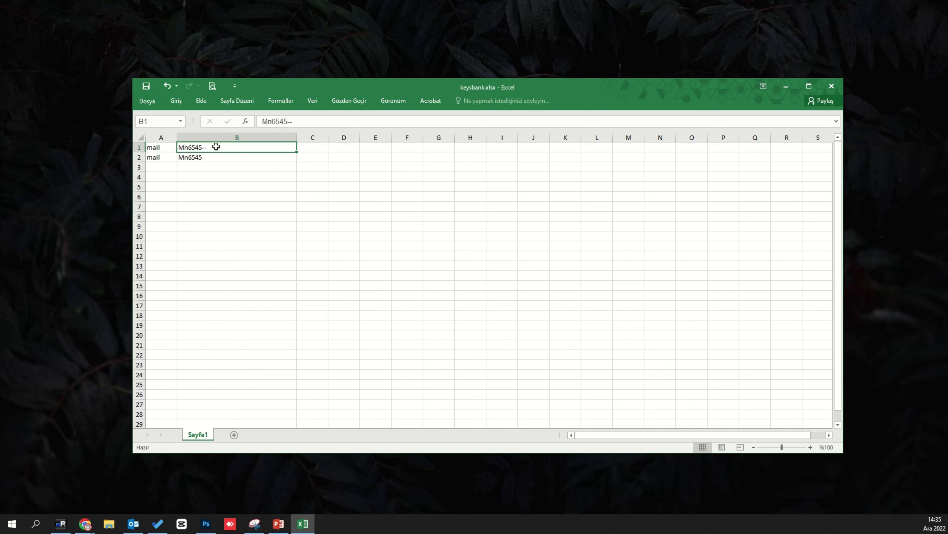
pyautogui.doubleClick(216, 146)
pyautogui.press('BackSpace')
pyautogui.press('BackSpace')
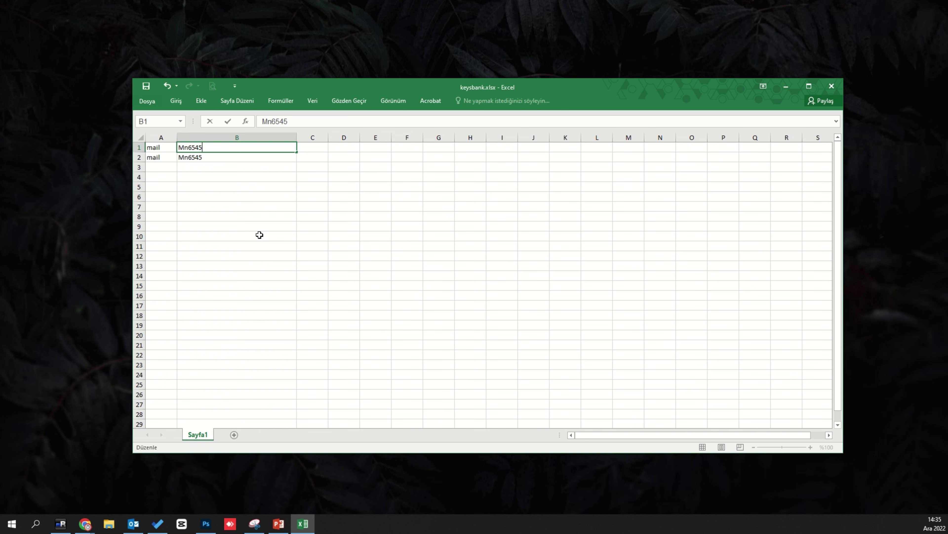
# - Encrypt keysbank.xlsx with a confirmed password via Protect Workbook, then close the workbook
pyautogui.click(157, 100)
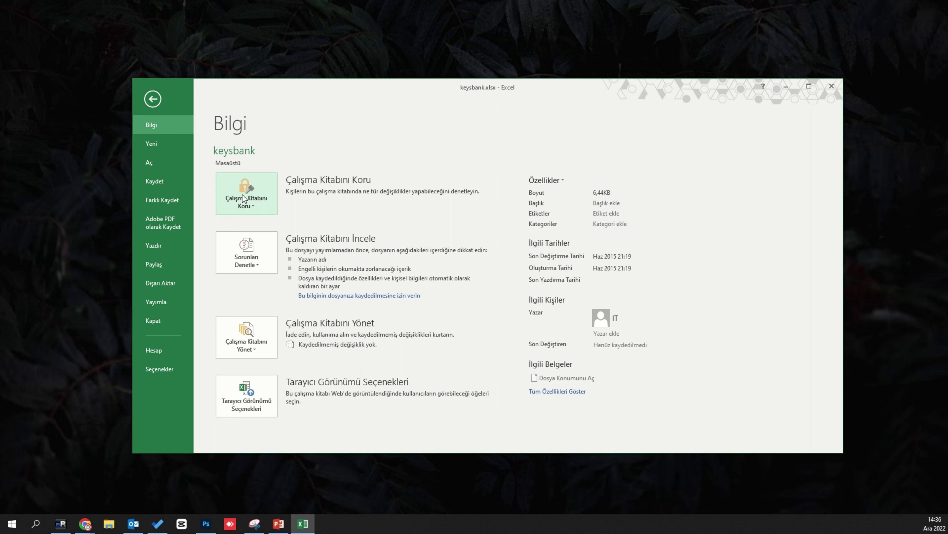
pyautogui.click(242, 194)
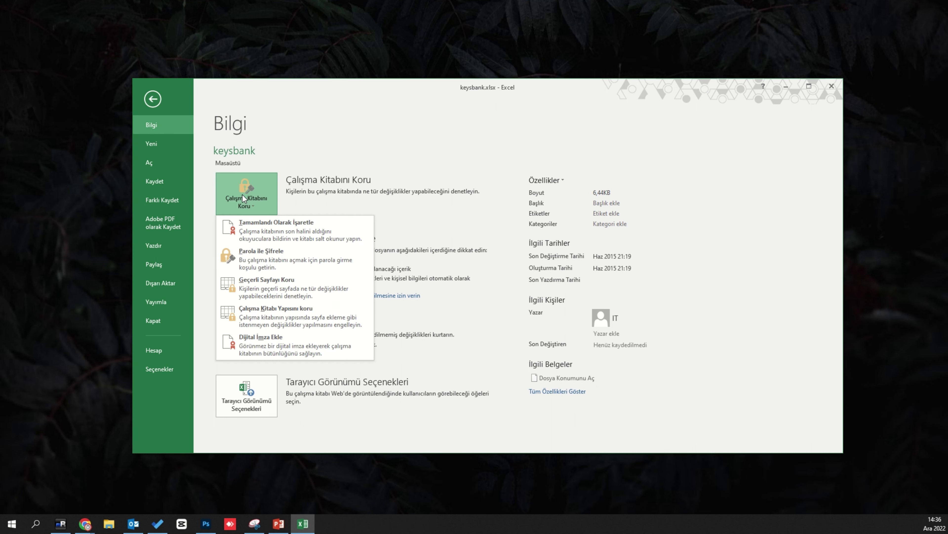
pyautogui.click(252, 255)
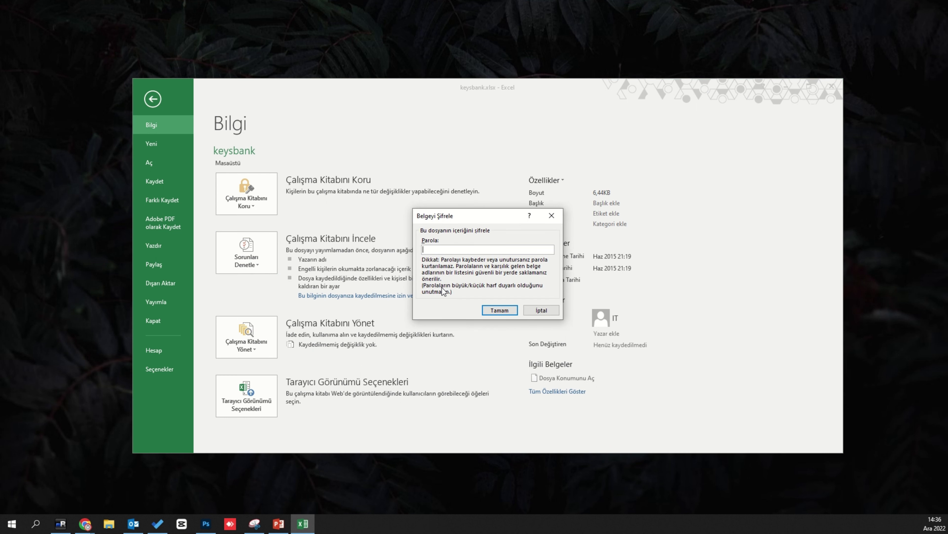
pyautogui.write('********')
pyautogui.click(500, 309)
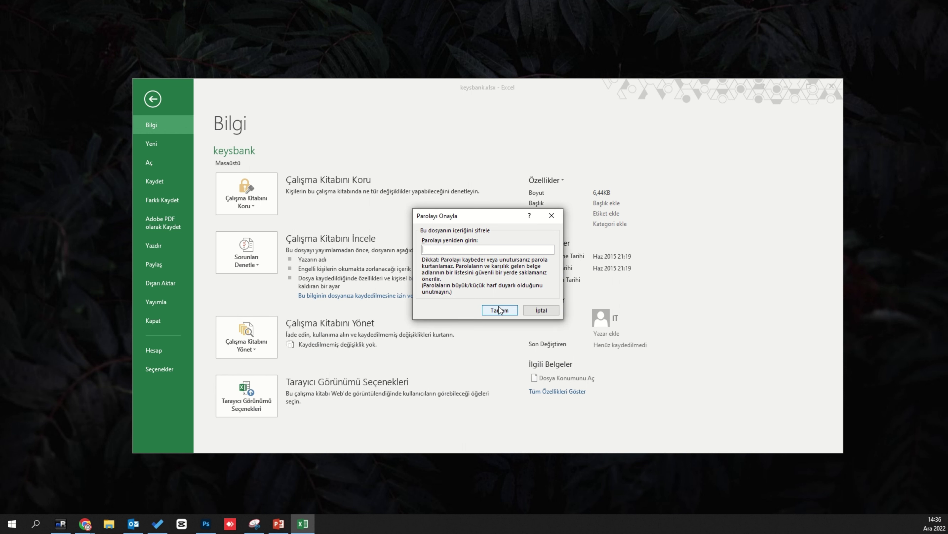
pyautogui.write('********')
pyautogui.click(497, 310)
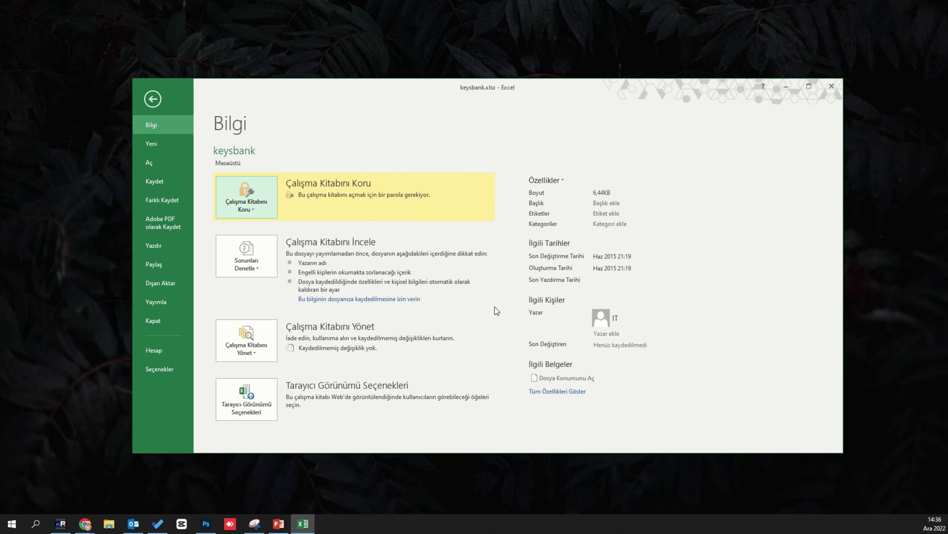
pyautogui.press('Escape')
pyautogui.click(832, 86)
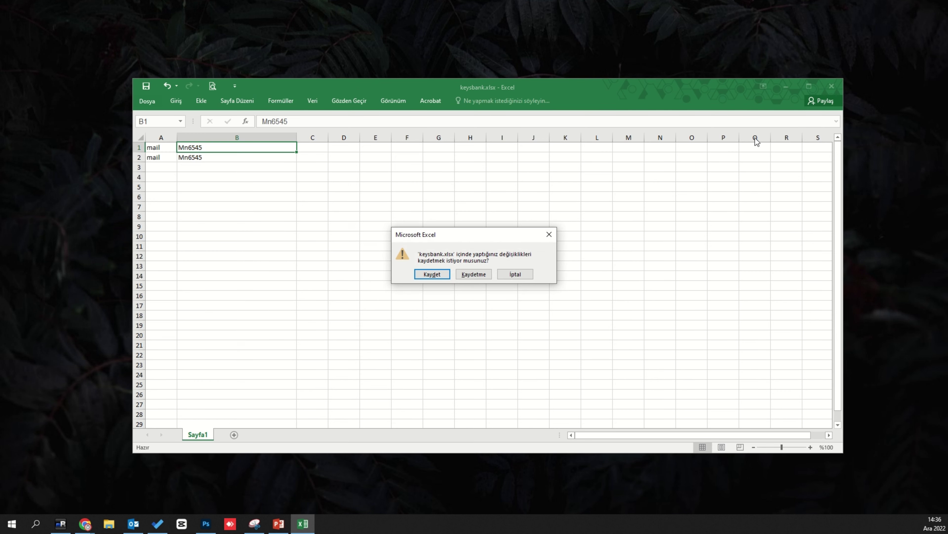
# - Save the changes, reopen keysbank.xlsx with its password, and close it
pyautogui.click(442, 274)
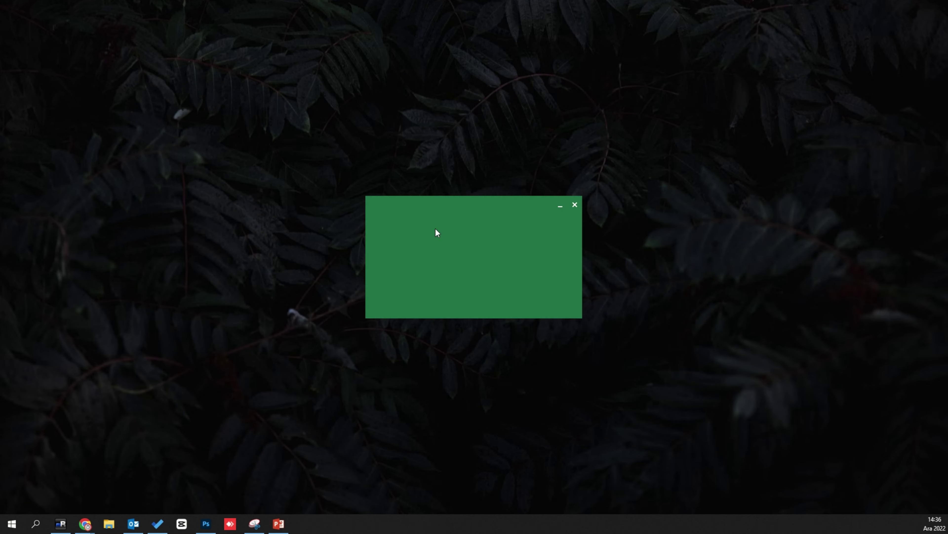
pyautogui.write('********')
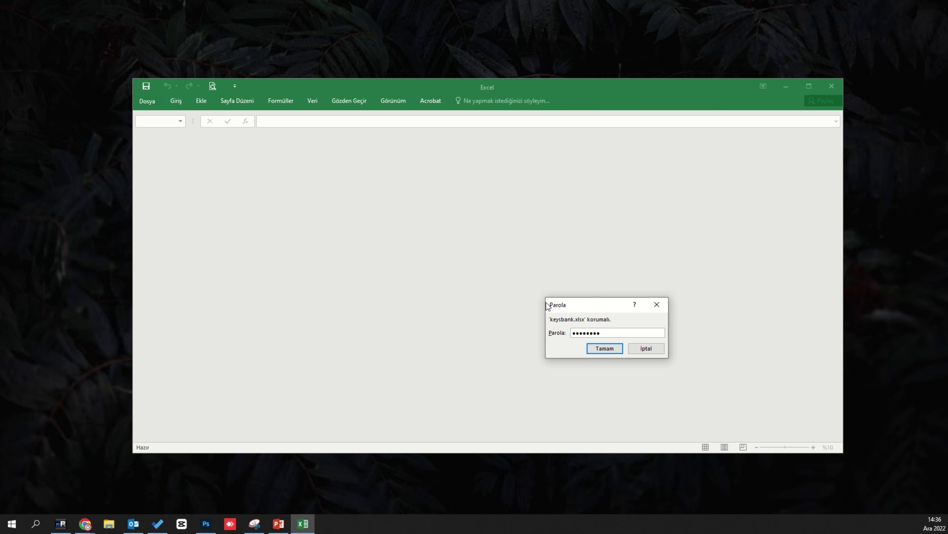
pyautogui.press('Return')
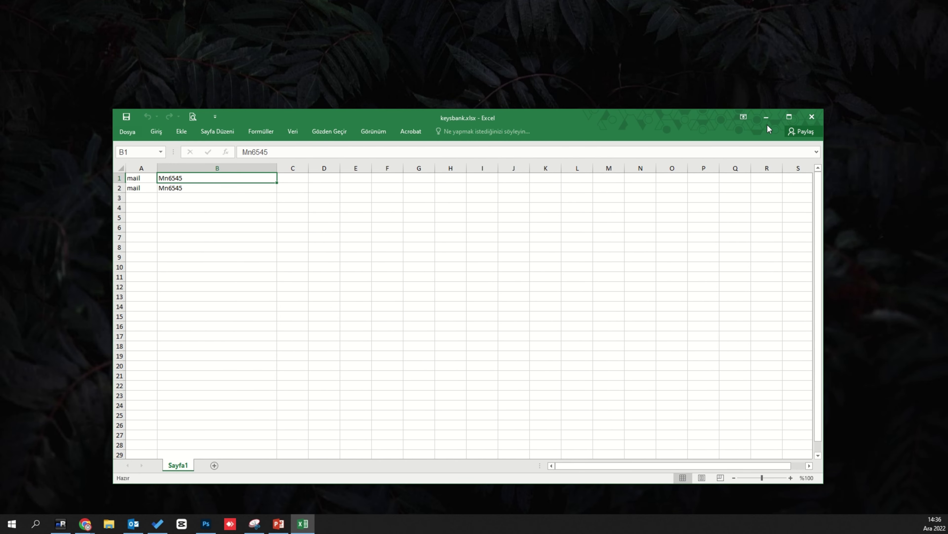
pyautogui.click(818, 122)
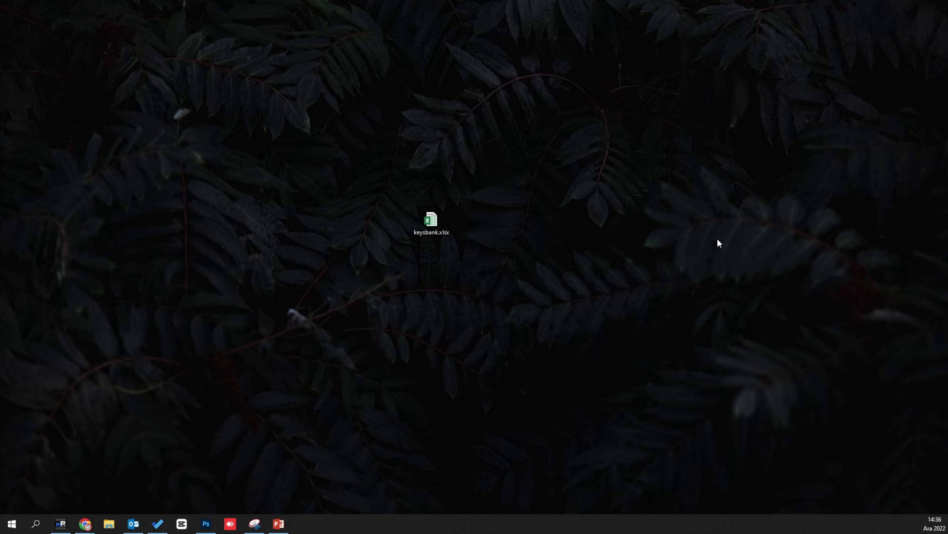
# - Copy keysbank.xlsx from the desktop onto USB drive D: and check it there
pyautogui.press('super+e')
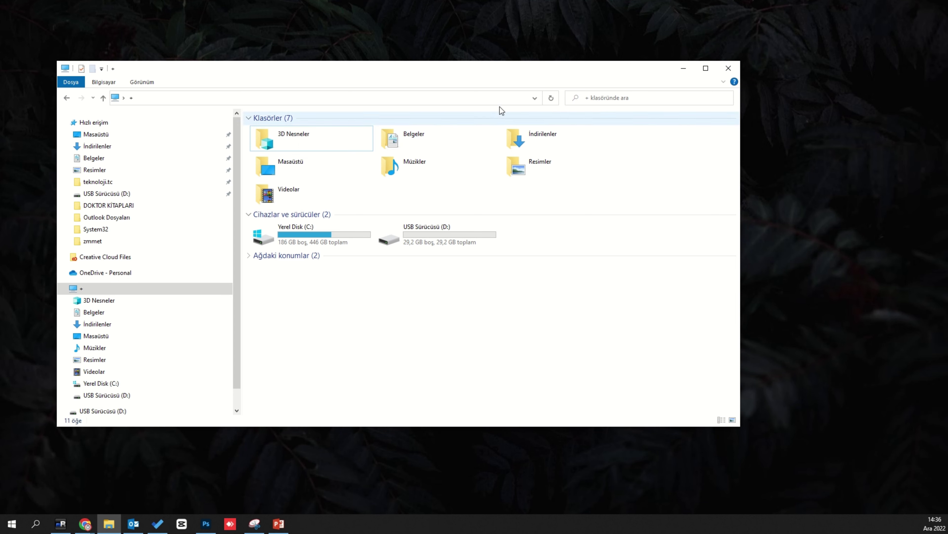
pyautogui.moveTo(497, 79); pyautogui.dragTo(475, 275)
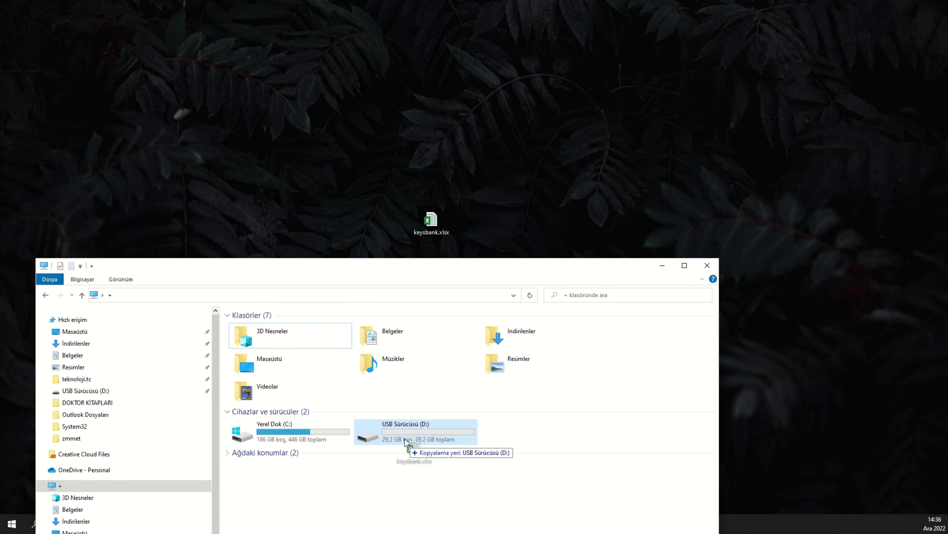
pyautogui.doubleClick(405, 424)
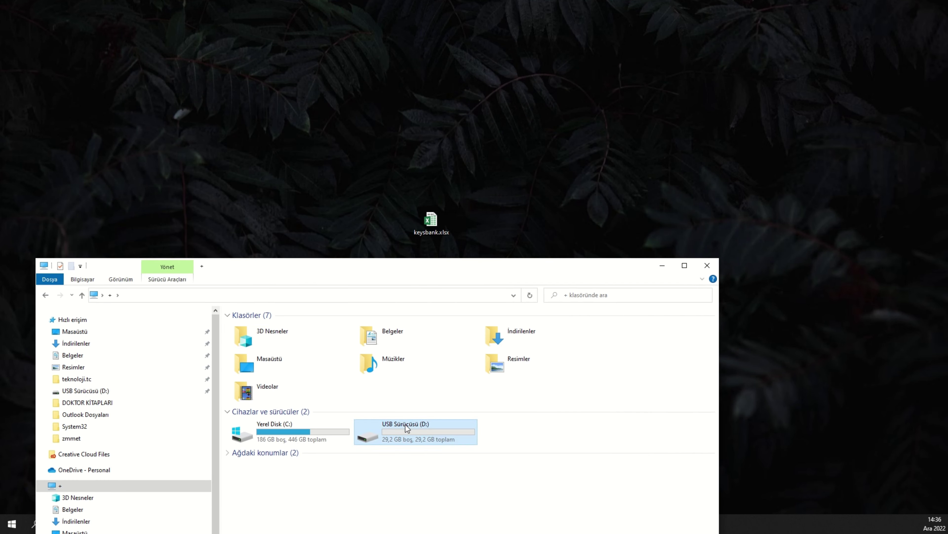
pyautogui.click(45, 296)
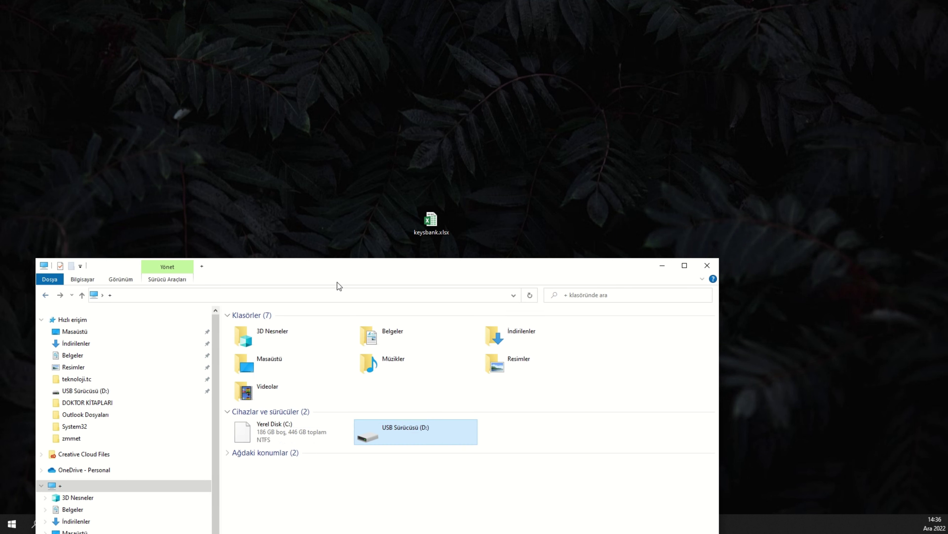
pyautogui.moveTo(436, 266); pyautogui.dragTo(448, 139)
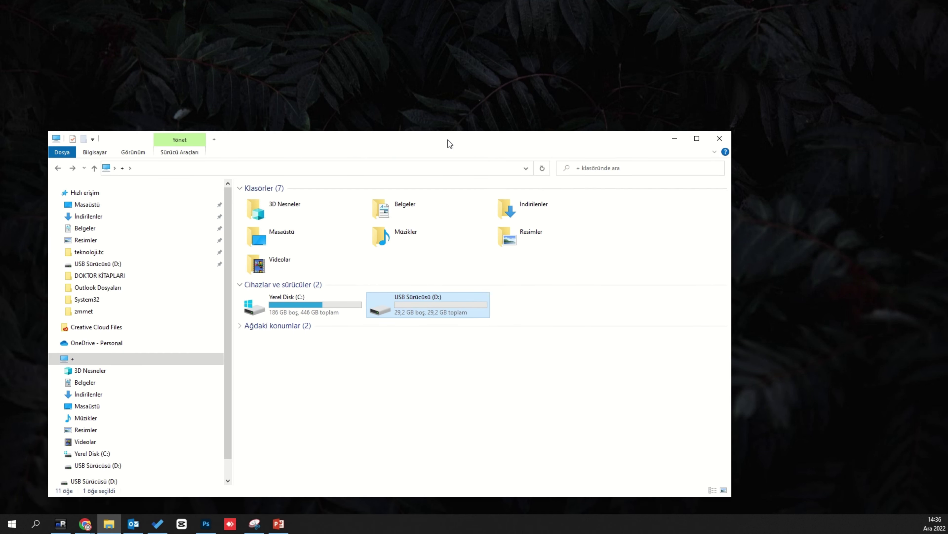
# - Turn on BitLocker for drive D:, set to unlock with a confirmed password
pyautogui.rightClick(410, 300)
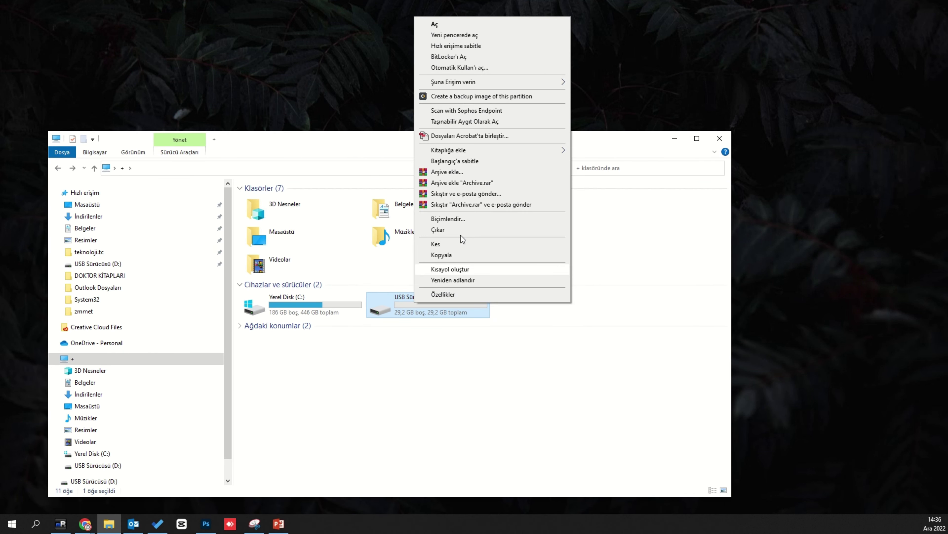
pyautogui.click(480, 57)
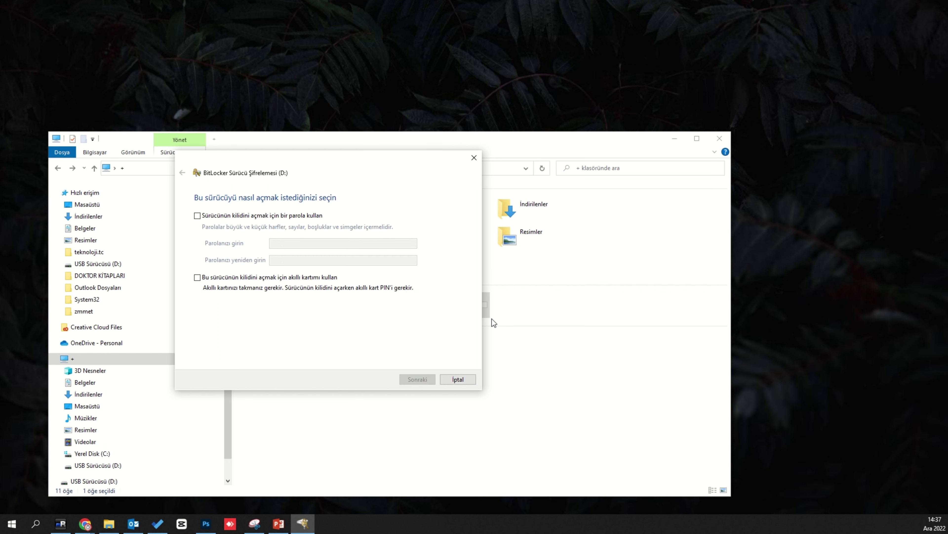
pyautogui.click(314, 217)
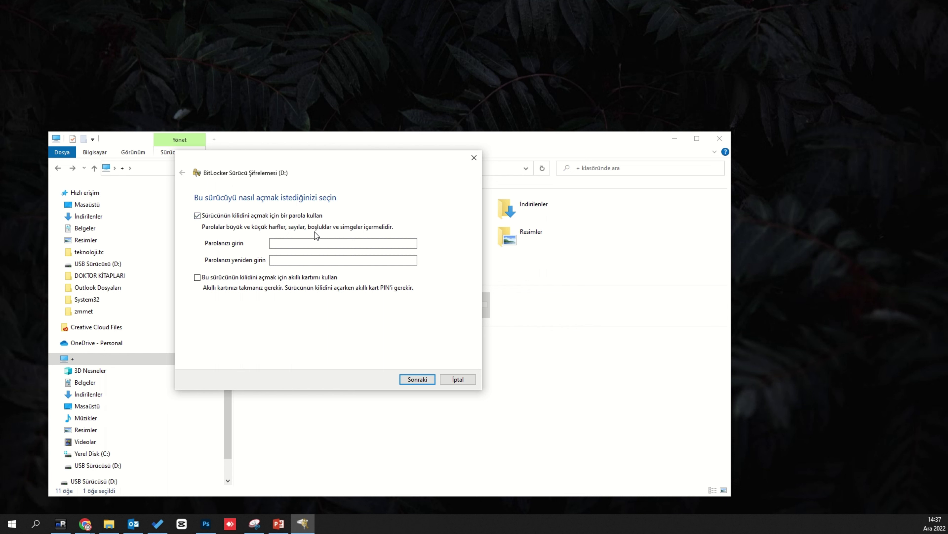
pyautogui.click(307, 244)
pyautogui.write('••••••••••')
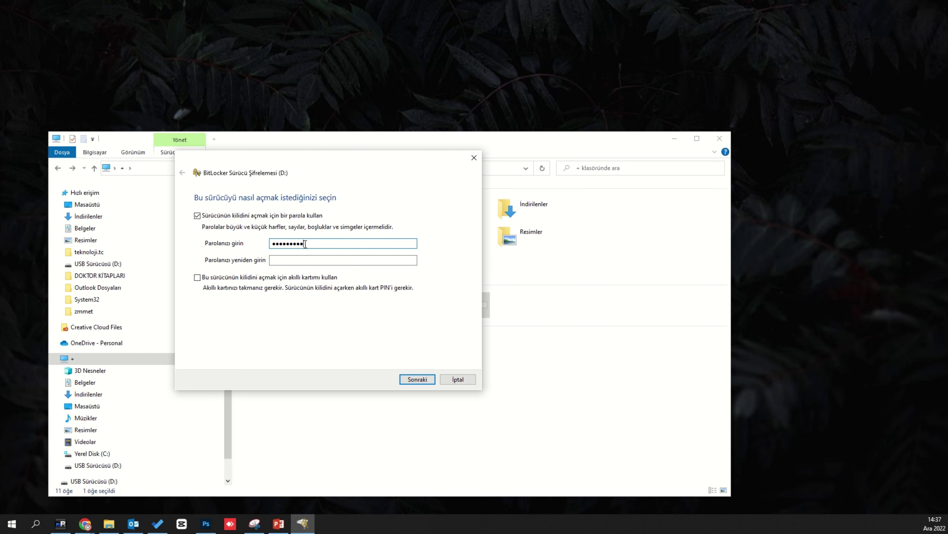
pyautogui.click(323, 260)
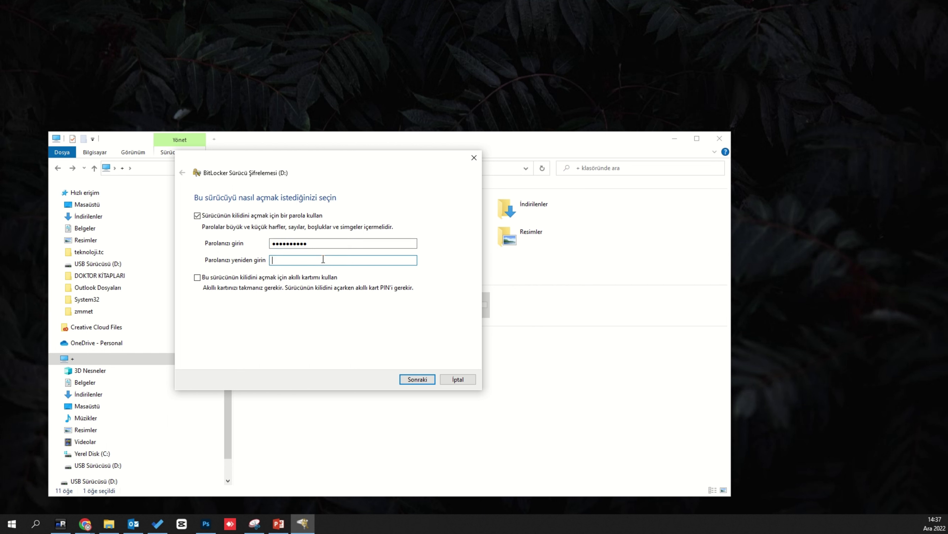
pyautogui.write('••••••••••')
pyautogui.click(418, 379)
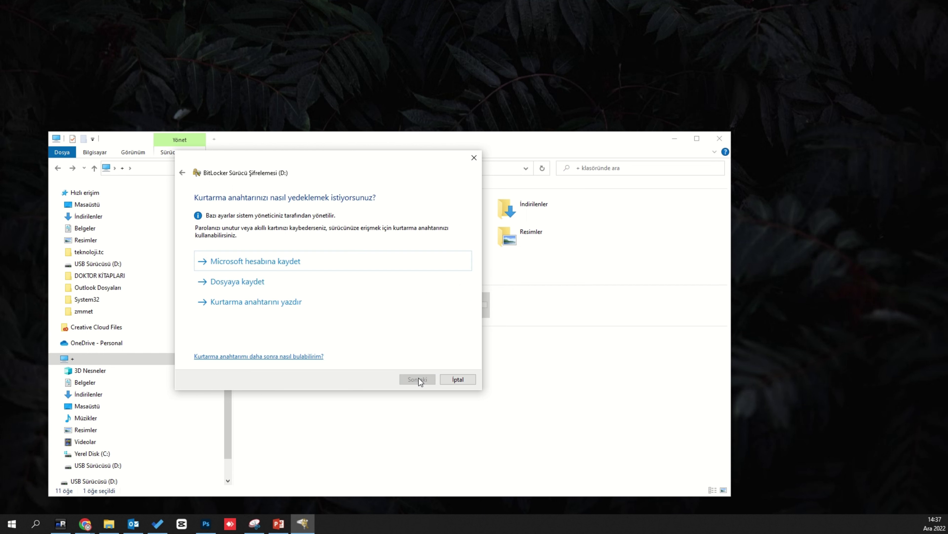
# - Save the recovery key to a file in Belgeler; encrypt used space only in compatible mode
pyautogui.click(238, 281)
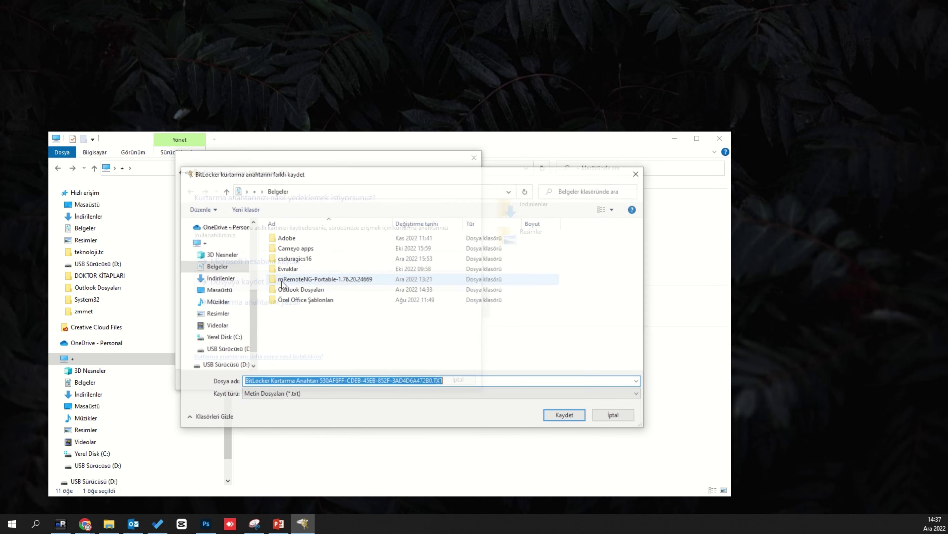
pyautogui.click(564, 414)
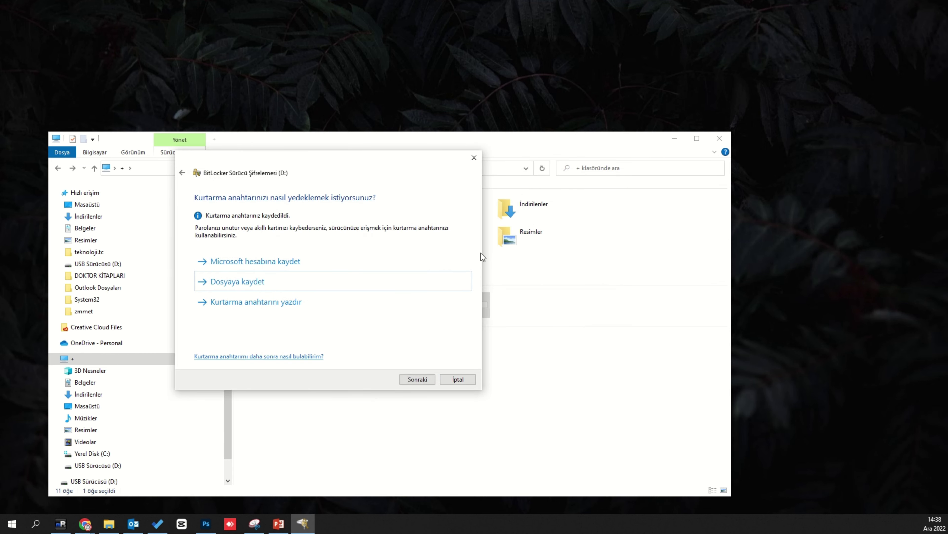
pyautogui.click(417, 379)
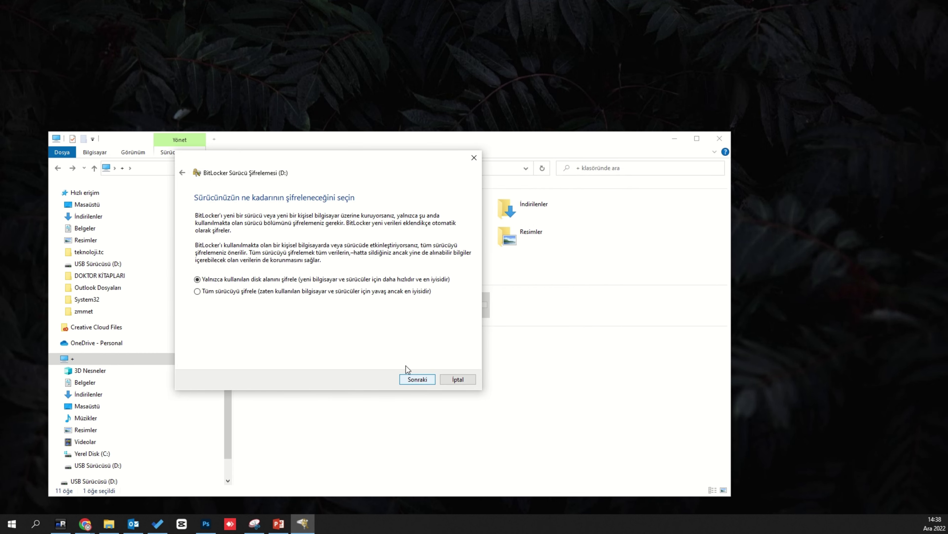
pyautogui.click(420, 380)
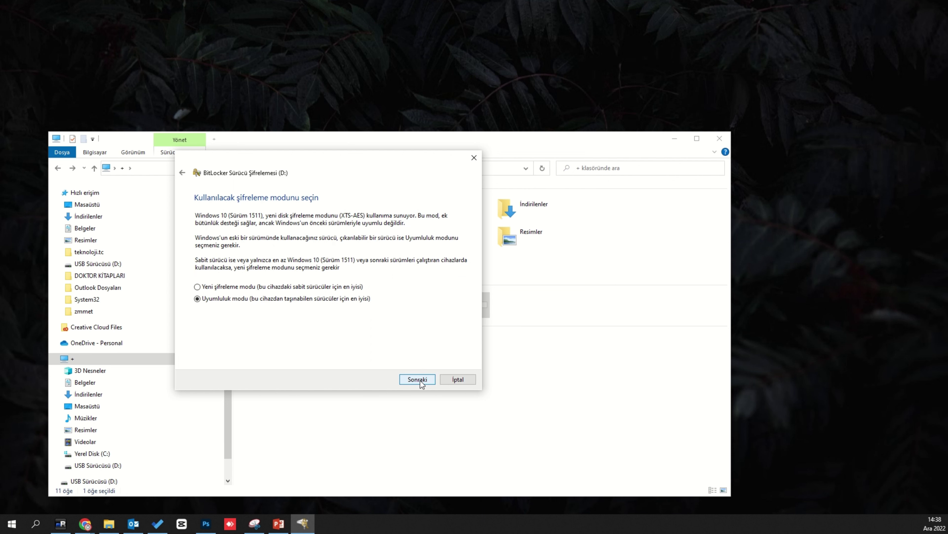
pyautogui.click(420, 380)
pyautogui.click(418, 379)
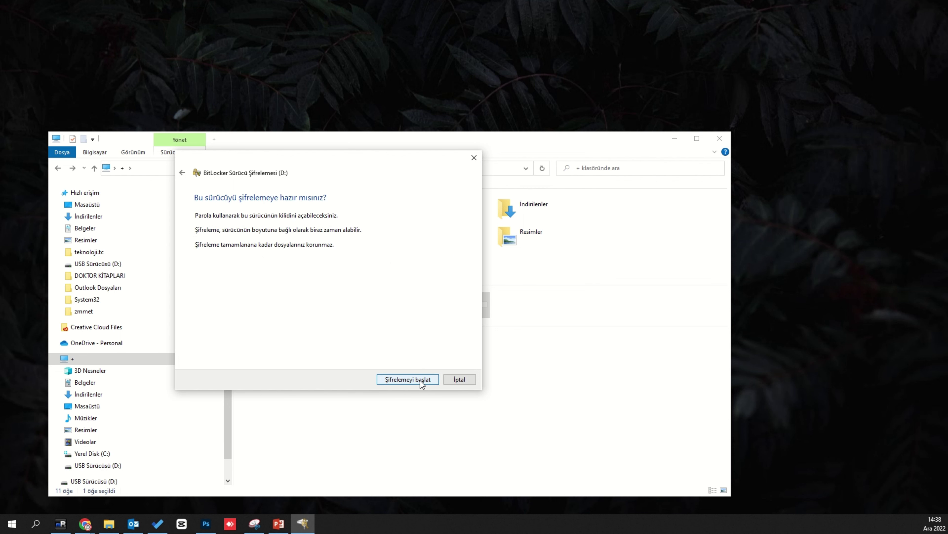
# - Start BitLocker encryption of drive D: and dismiss the completion notice
pyautogui.click(420, 381)
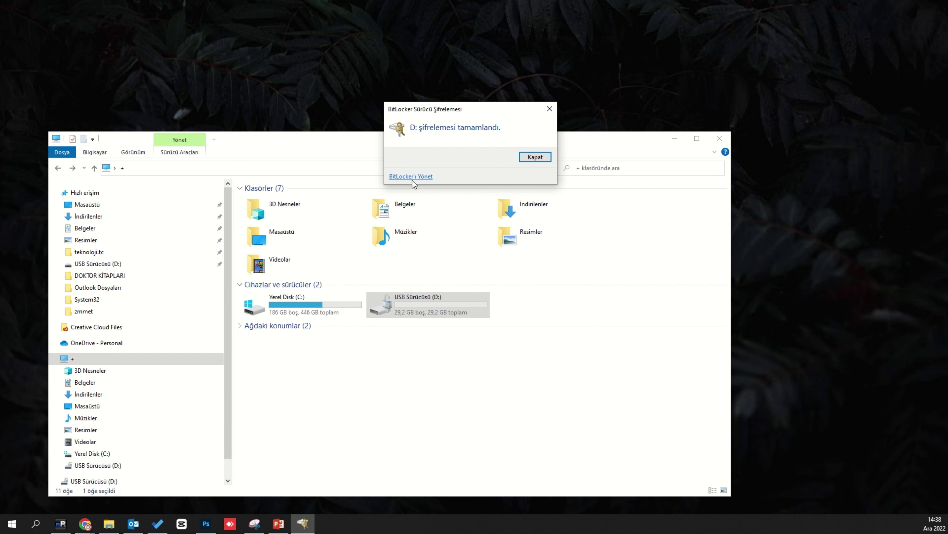
pyautogui.click(527, 159)
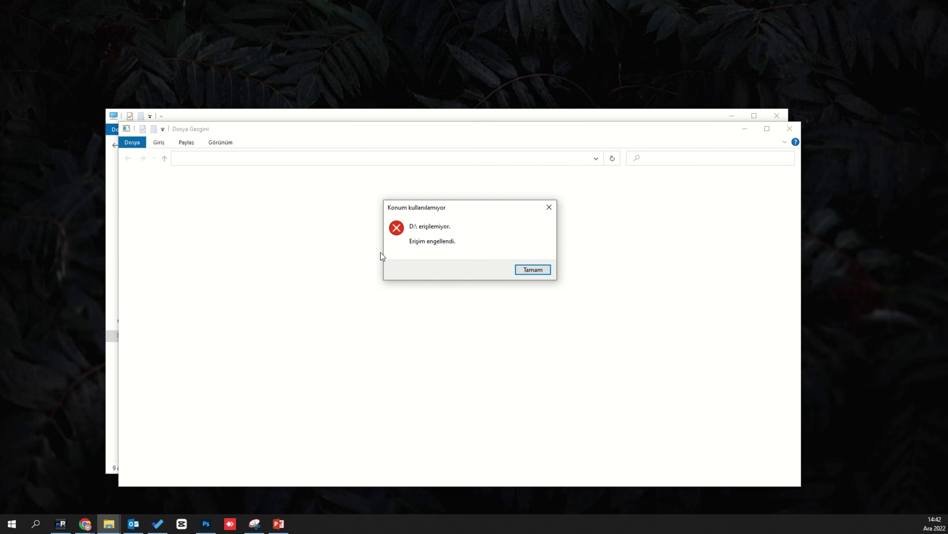
# - Dismiss the access-denied error and open the locked USB drive D:
pyautogui.click(531, 270)
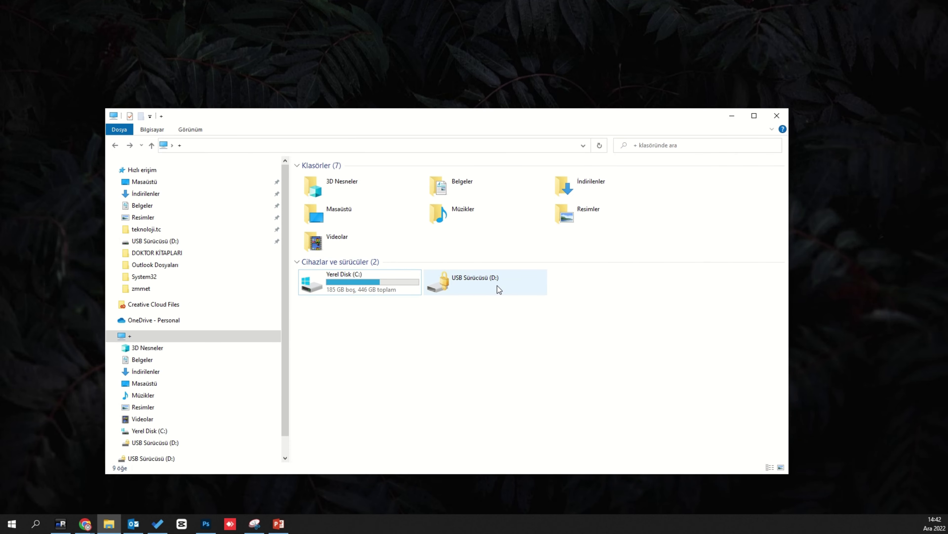
pyautogui.doubleClick(488, 282)
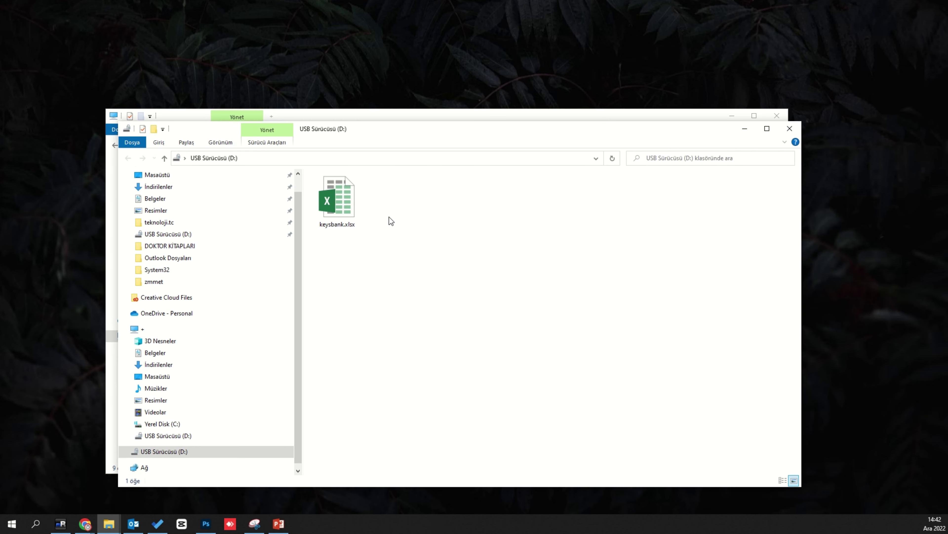
# - Open keysbank.xlsx from drive D: with its password
pyautogui.doubleClick(332, 211)
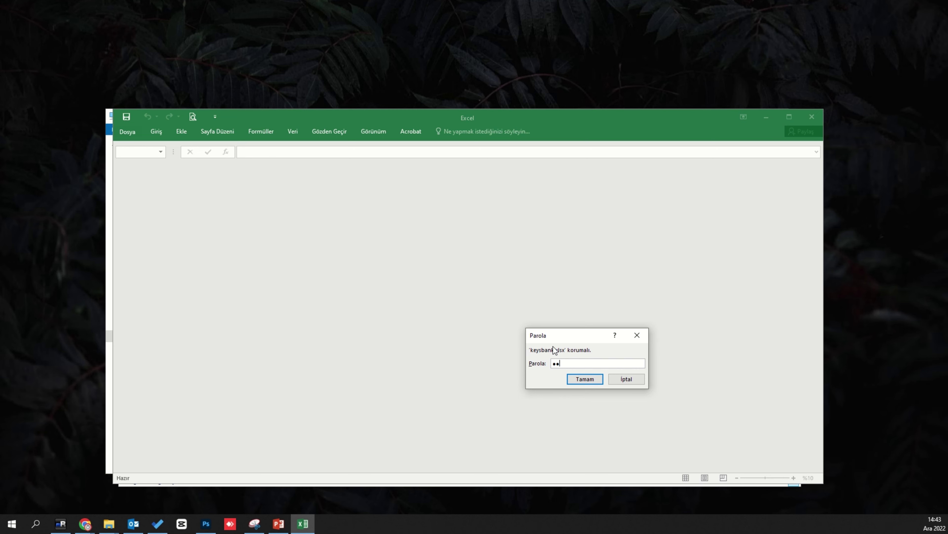
pyautogui.press('Return')
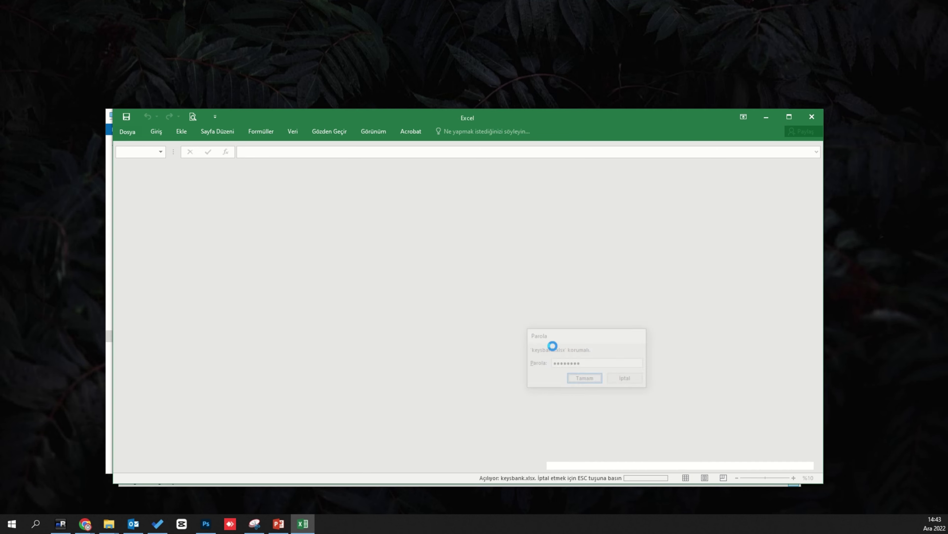
pyautogui.click(246, 229)
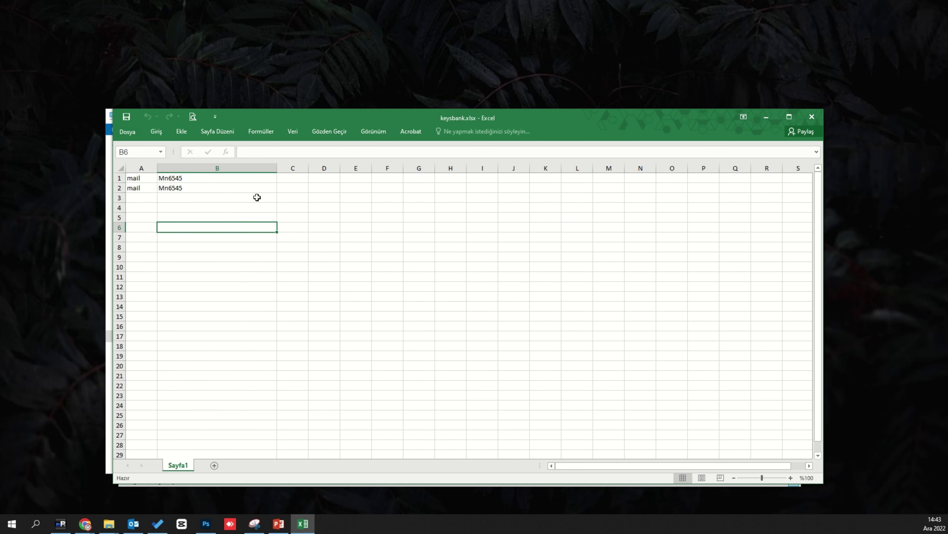
pyautogui.moveTo(385, 117); pyautogui.dragTo(448, 137)
# - Edit the B1 value by adding dashes and then removing the extras
pyautogui.doubleClick(267, 198)
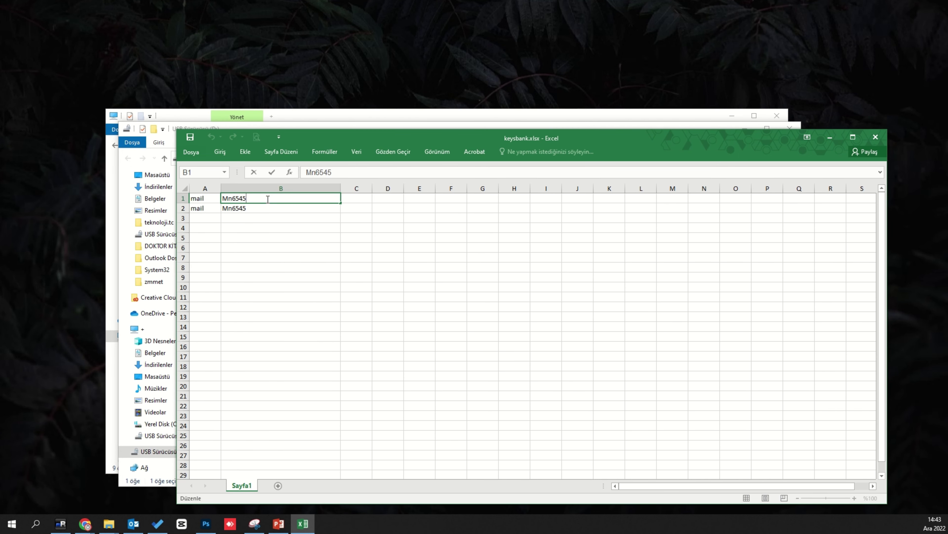
pyautogui.write('--')
pyautogui.press('Left')
pyautogui.press('Left')
pyautogui.press('Left')
pyautogui.press('Left')
pyautogui.write('--')
pyautogui.press('BackSpace')
pyautogui.press('BackSpace')
pyautogui.press('Left')
pyautogui.press('Left')
pyautogui.press('BackSpace')
pyautogui.press('BackSpace')
# - Reopen keysbank.xlsx from drive D:, dismiss the already-open warning, and edit cell B1
pyautogui.click(830, 137)
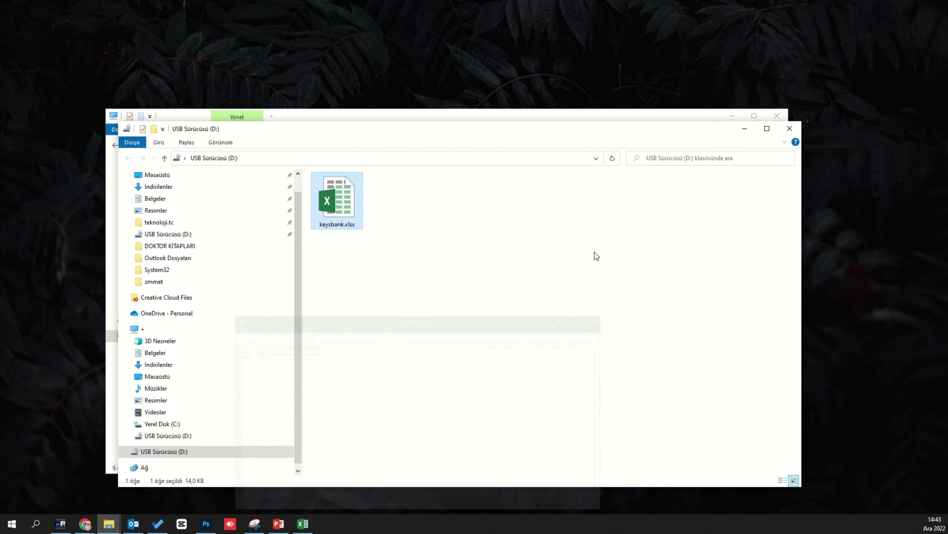
pyautogui.click(470, 315)
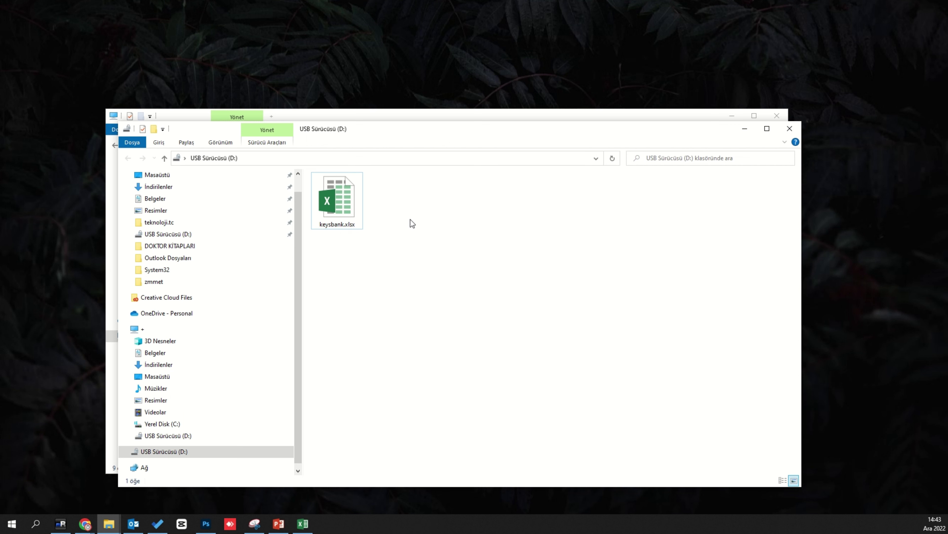
pyautogui.doubleClick(339, 209)
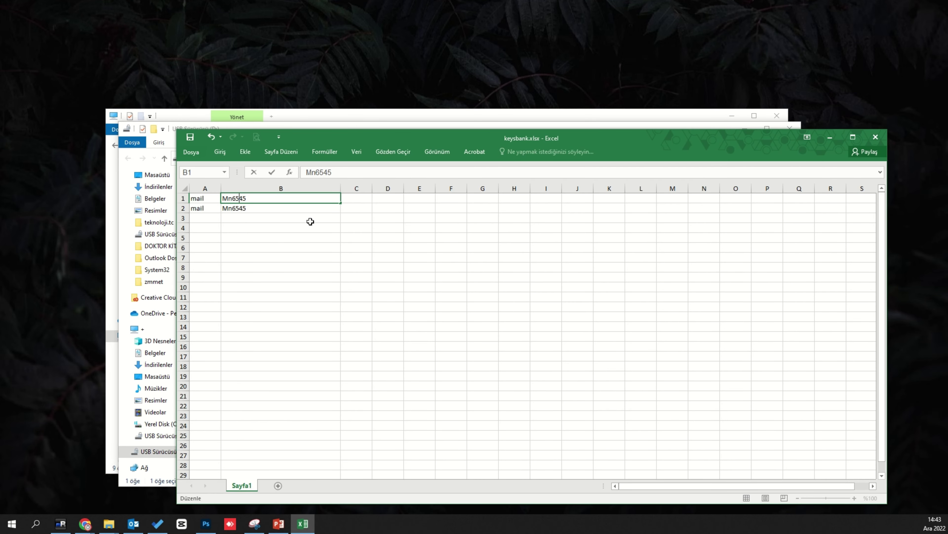
pyautogui.click(310, 206)
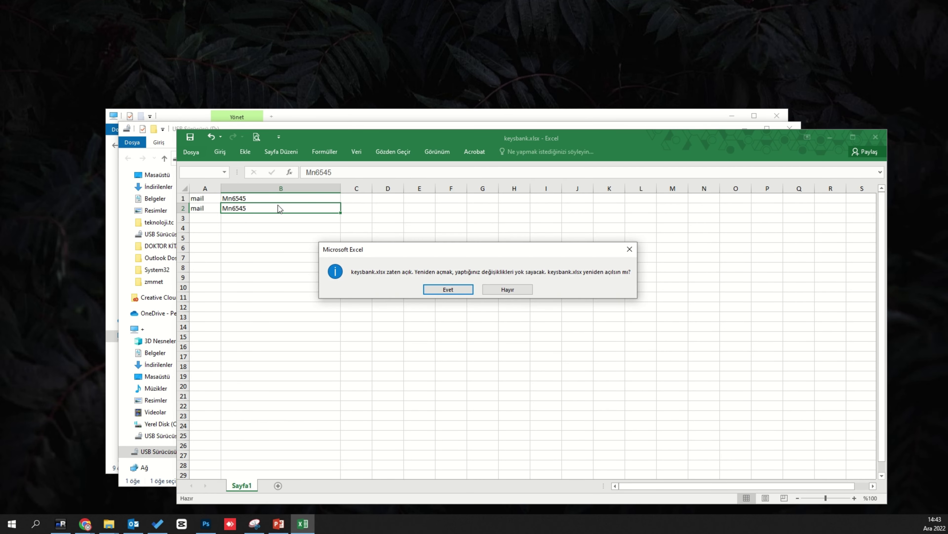
pyautogui.click(629, 249)
pyautogui.doubleClick(252, 198)
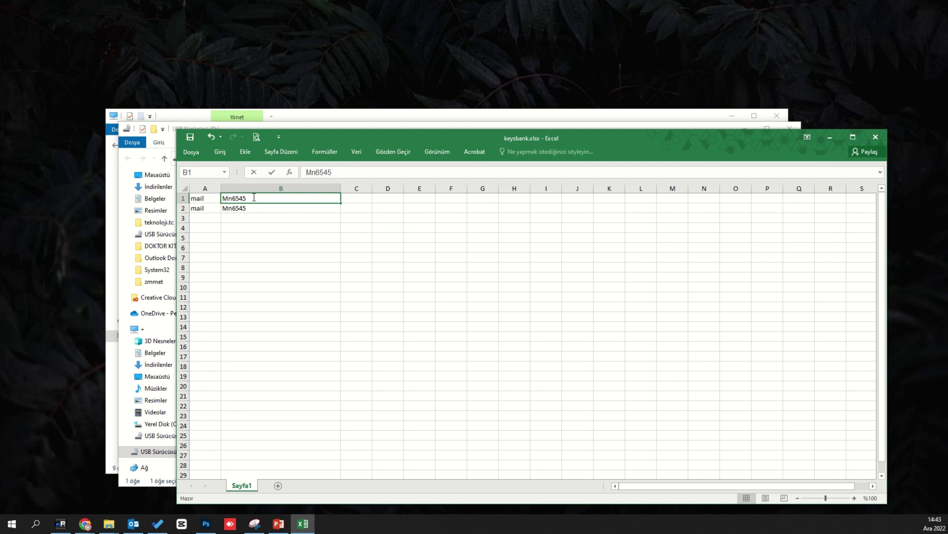